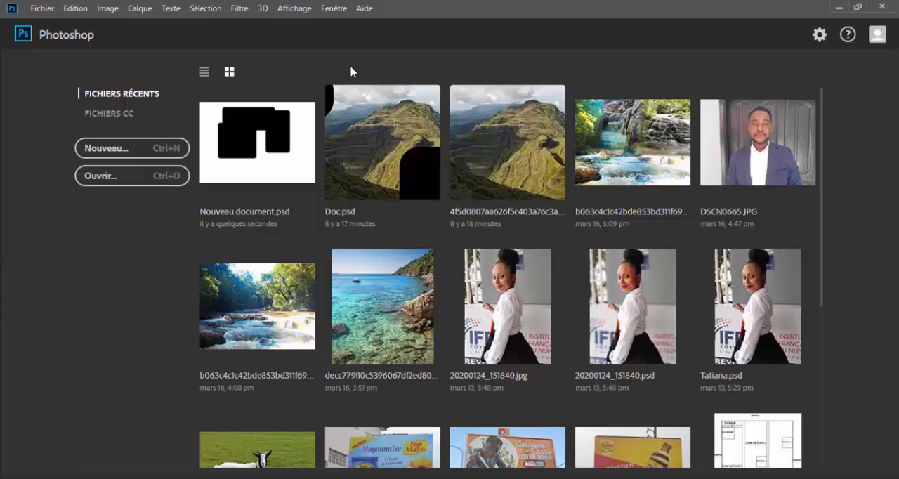
Step: Create a new A5 landscape document of 210 x 148 mm at 300 ppi named "Calque"
left_click(130, 148)
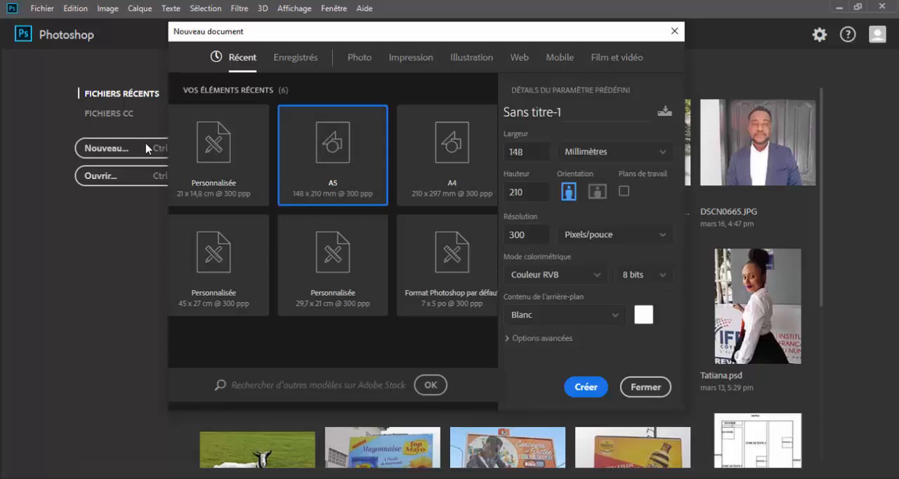
left_click(597, 191)
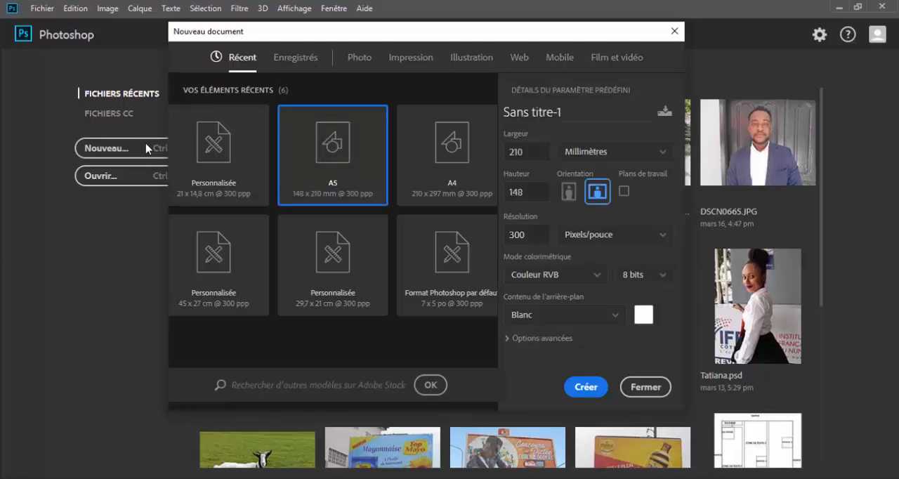
mouse_move(564, 113)
left_mouse_down()
mouse_move(517, 112)
mouse_move(562, 112)
left_mouse_up()
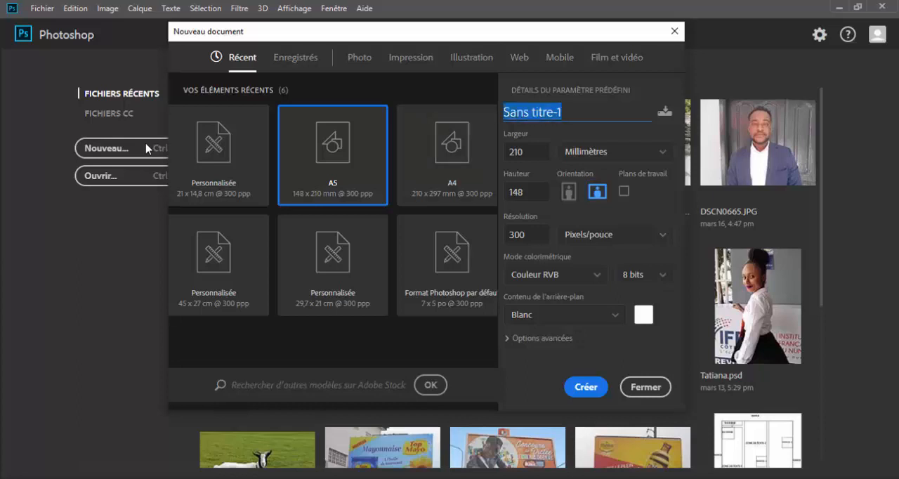
type("calque")
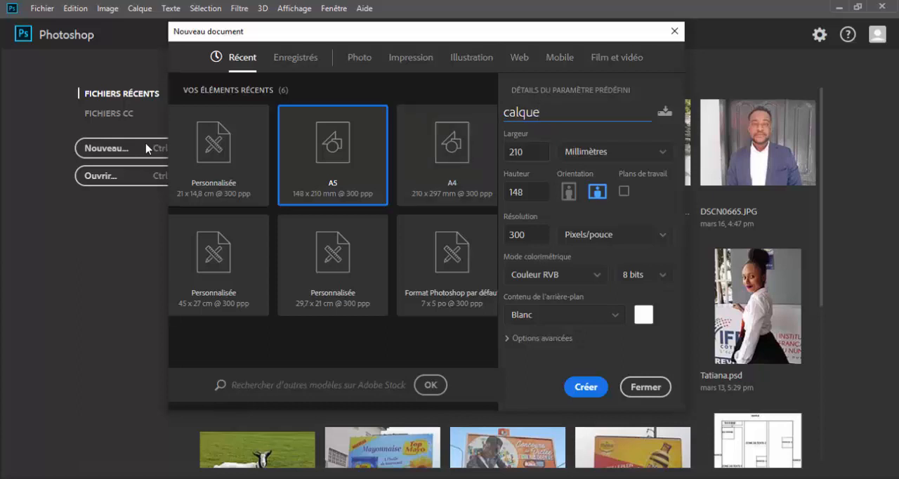
left_click(503, 112)
left_click(509, 112)
key("BackSpace")
type("C")
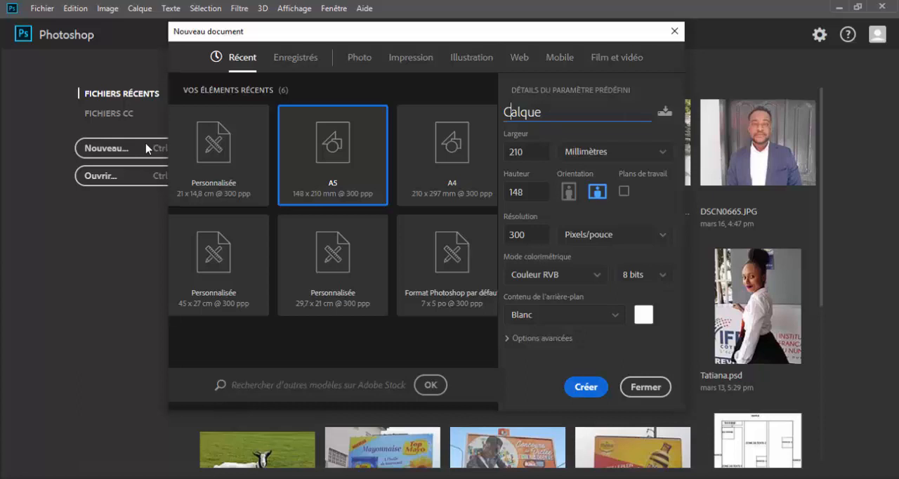
key("Return")
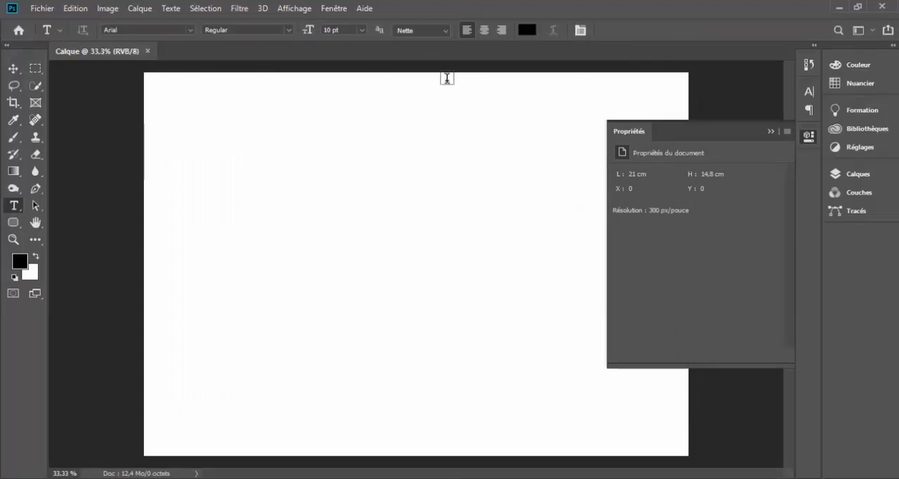
Step: Hide the document properties, activate the Move tool and expand the collapsed colour, adjustment and layer panels
left_click(770, 131)
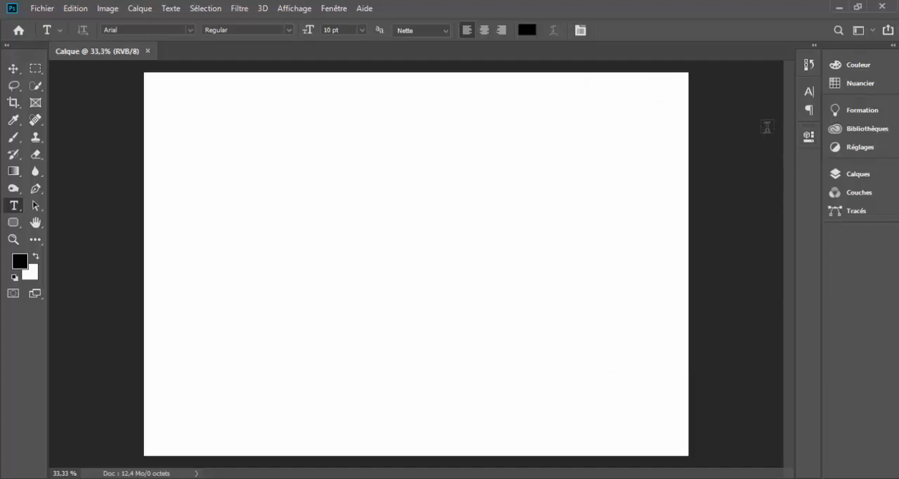
key("v")
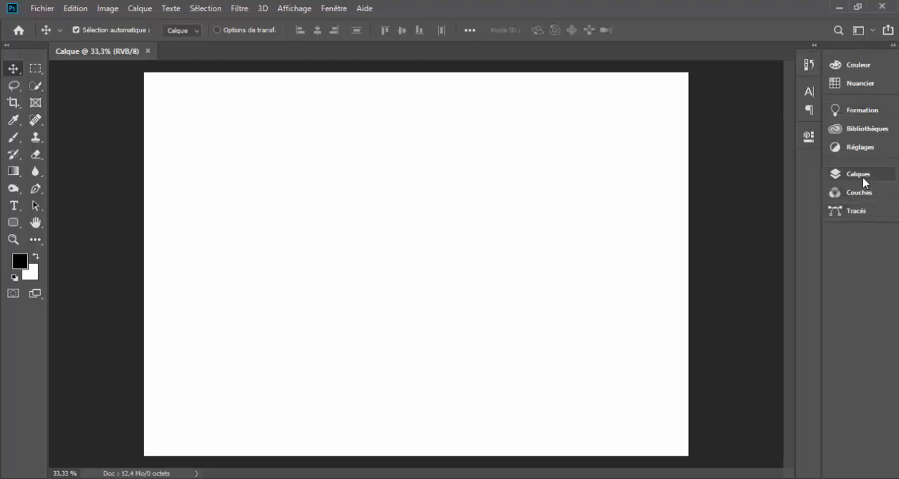
left_click(893, 46)
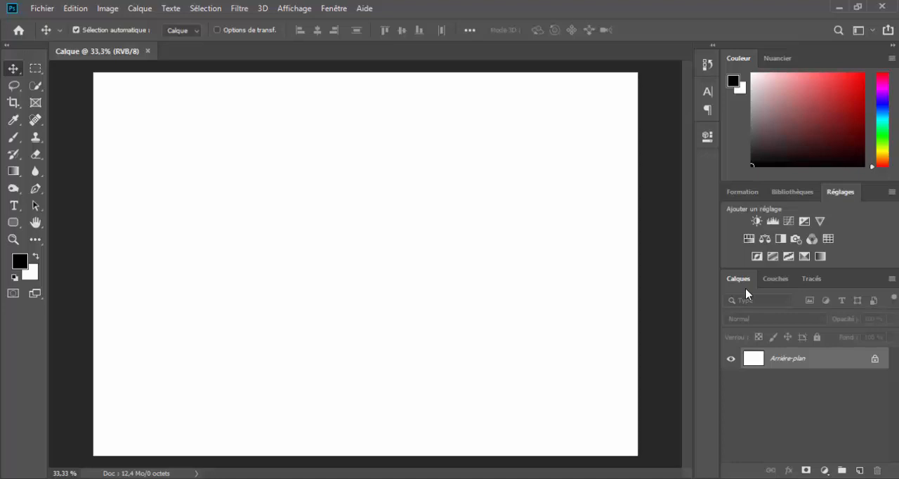
left_click(139, 8)
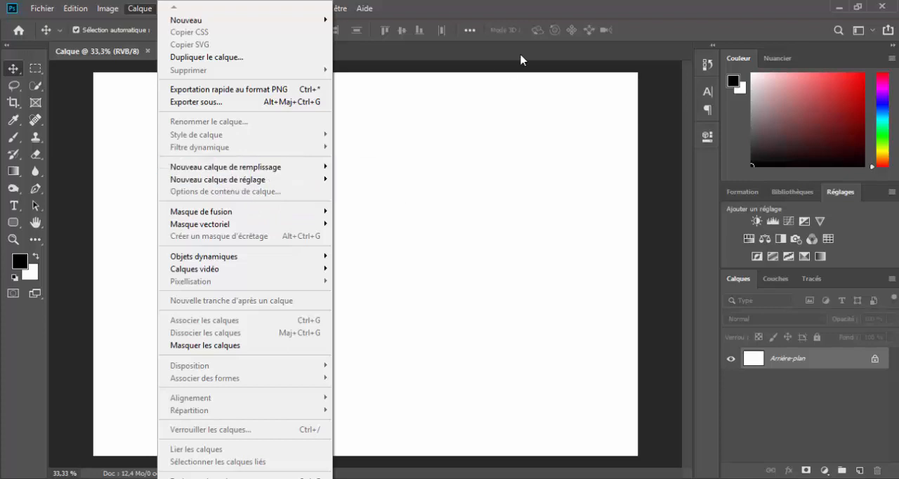
left_click(552, 7)
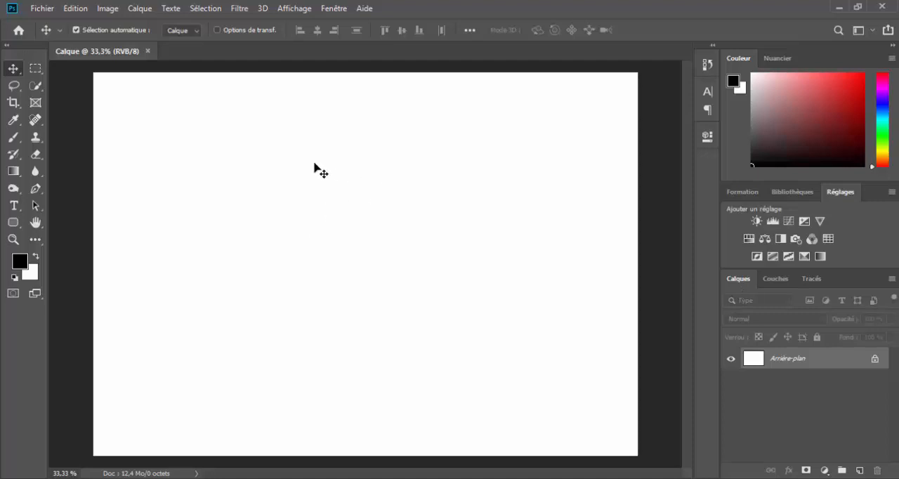
Step: Try to move the locked background layer, cancel the conversion prompt, and unlock the background directly in the layer list
left_click_drag(337, 214, 279, 267)
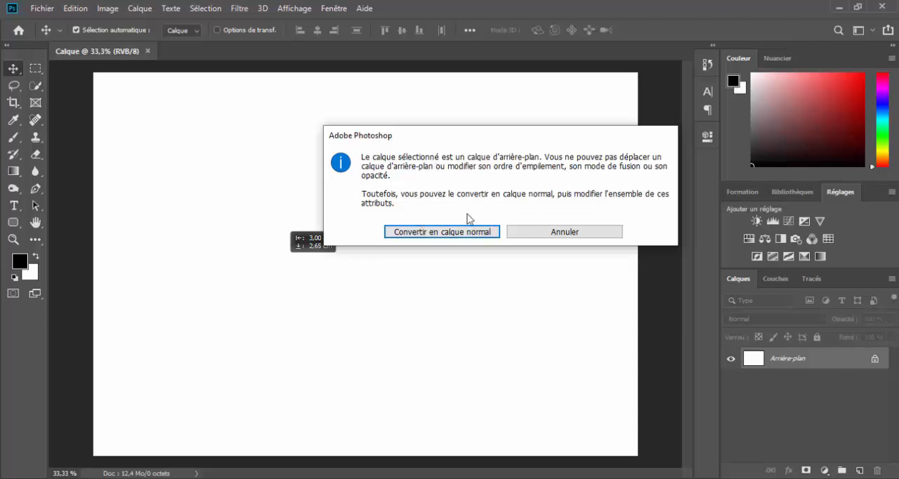
left_click(562, 240)
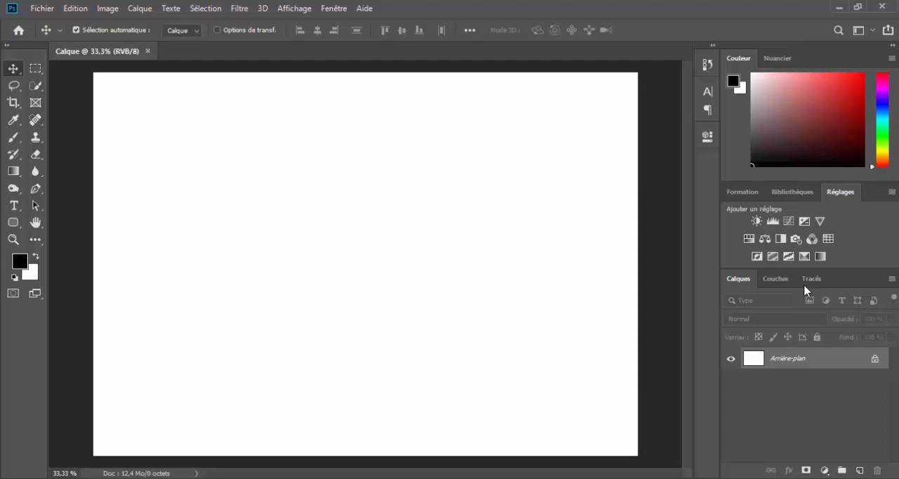
left_click(875, 358)
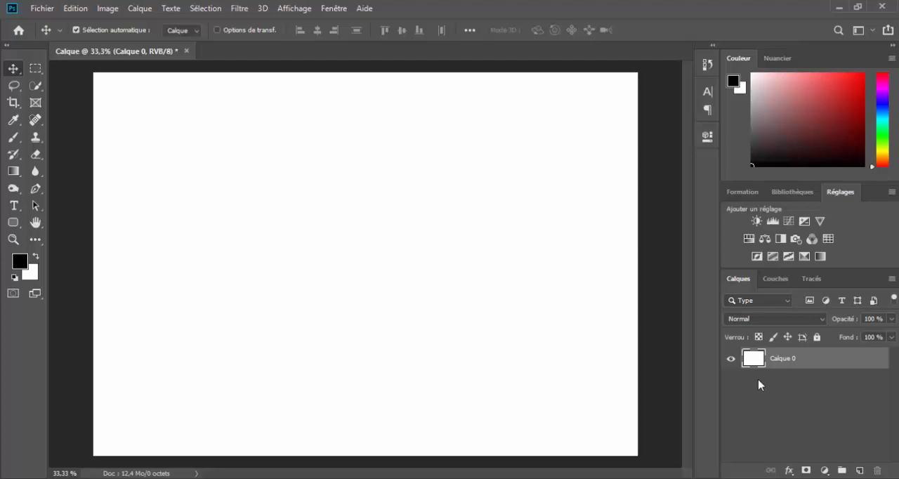
Step: Add a new empty layer above Calque 0 and undo the addition
left_click(859, 470)
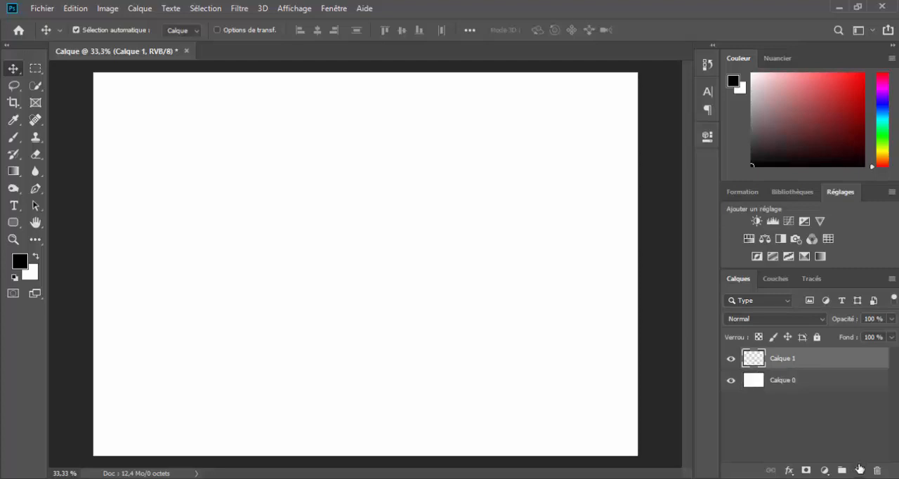
key("ctrl+z")
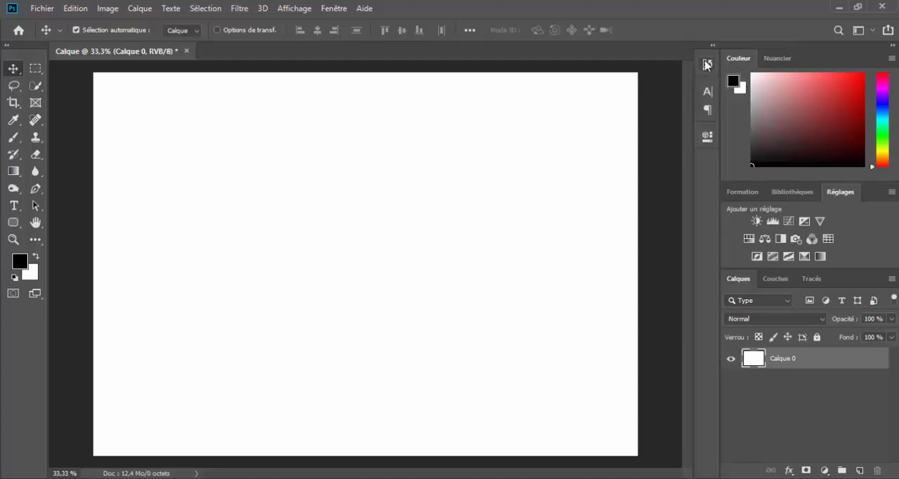
Step: Use the document history to restore the new-layer state and return to the layer conversion state
left_click(707, 69)
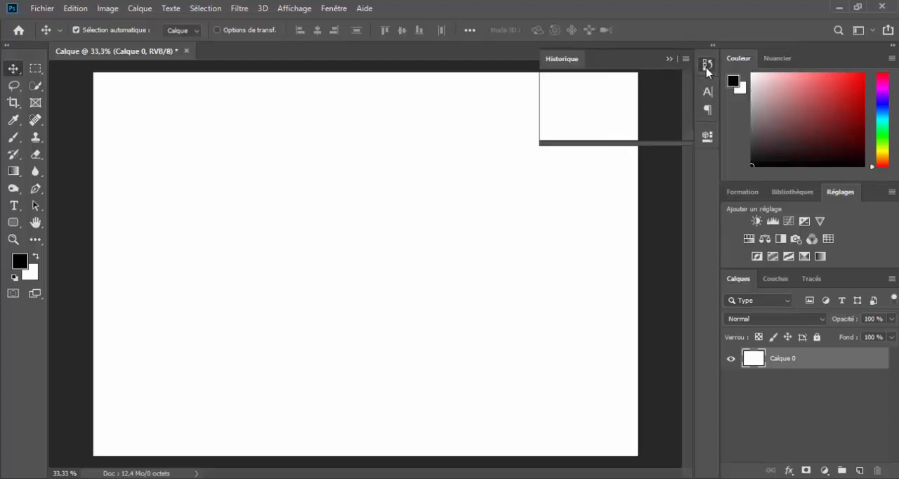
left_click_drag(688, 109, 688, 92)
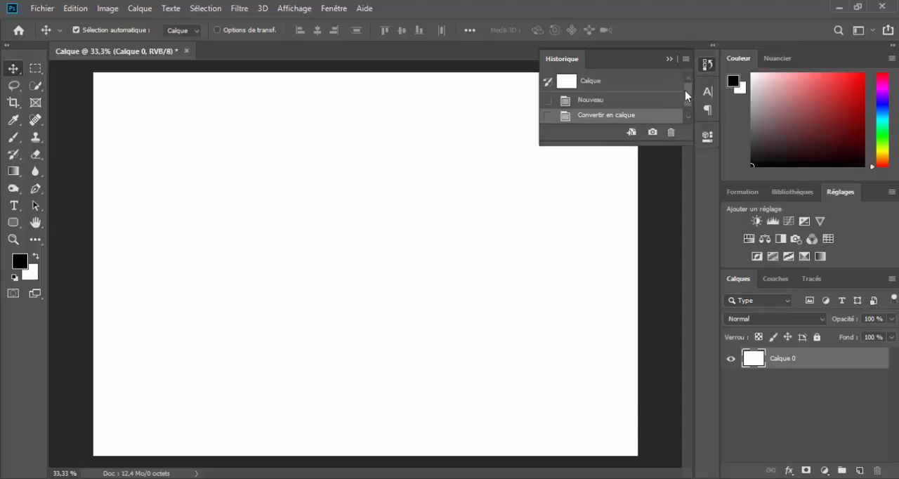
left_click_drag(685, 90, 690, 101)
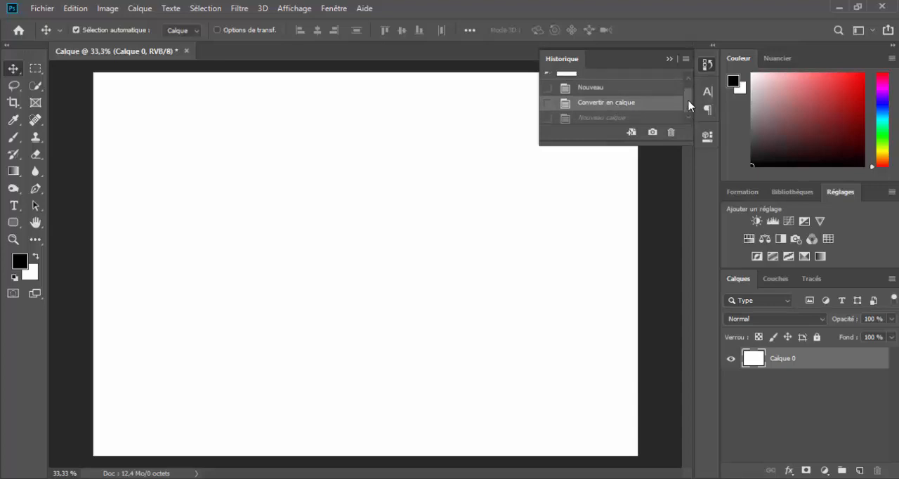
mouse_move(688, 103)
left_mouse_down()
mouse_move(693, 111)
mouse_move(690, 92)
left_mouse_up()
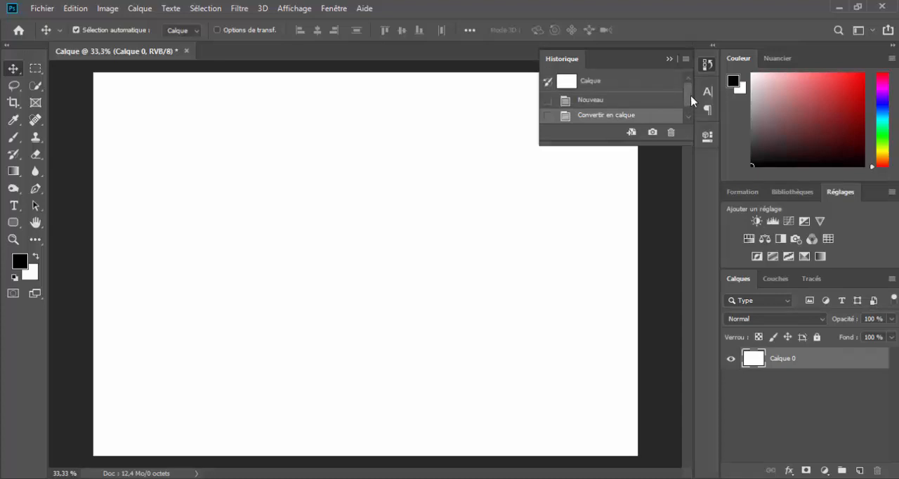
left_click_drag(685, 96, 686, 110)
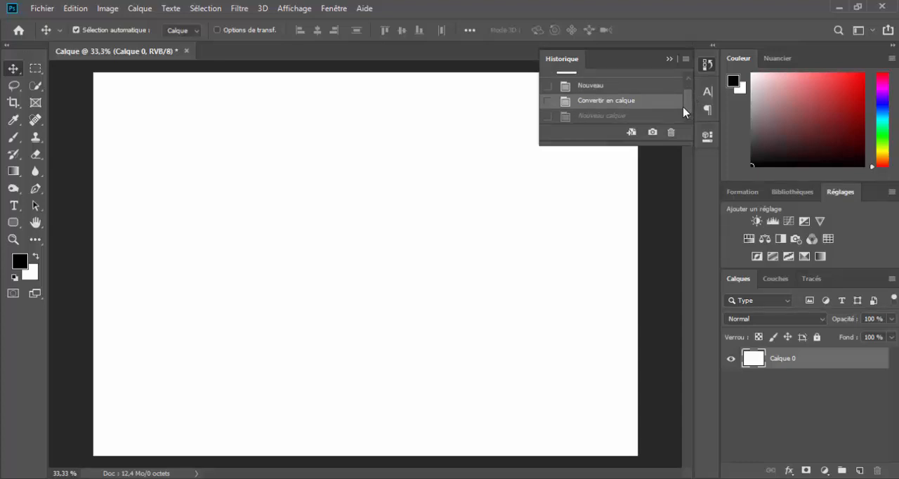
left_click(608, 117)
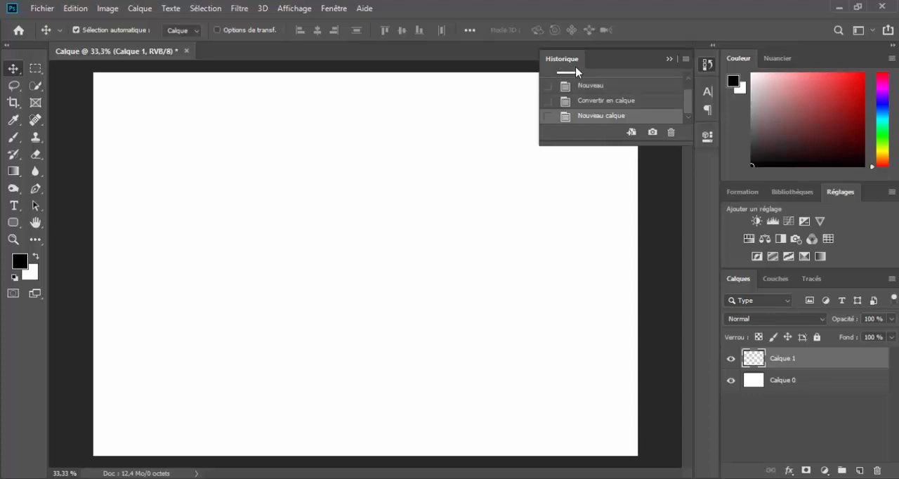
left_click(608, 103)
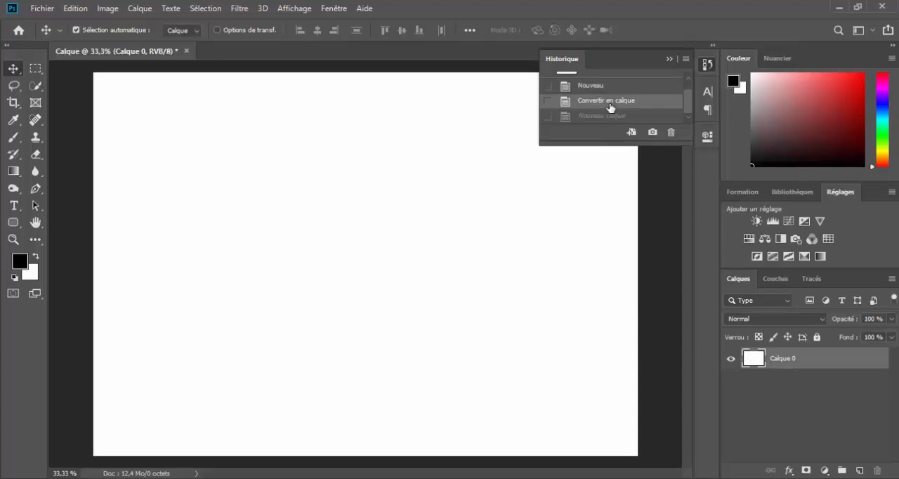
left_click(668, 60)
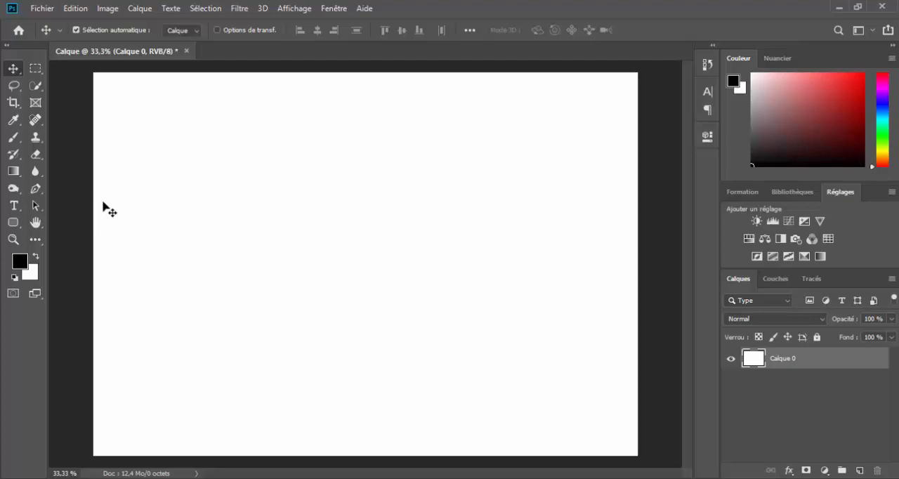
Step: Paint the outline of a head with a cap of hair on Calque 0, using a black 19 px brush
left_click(13, 137)
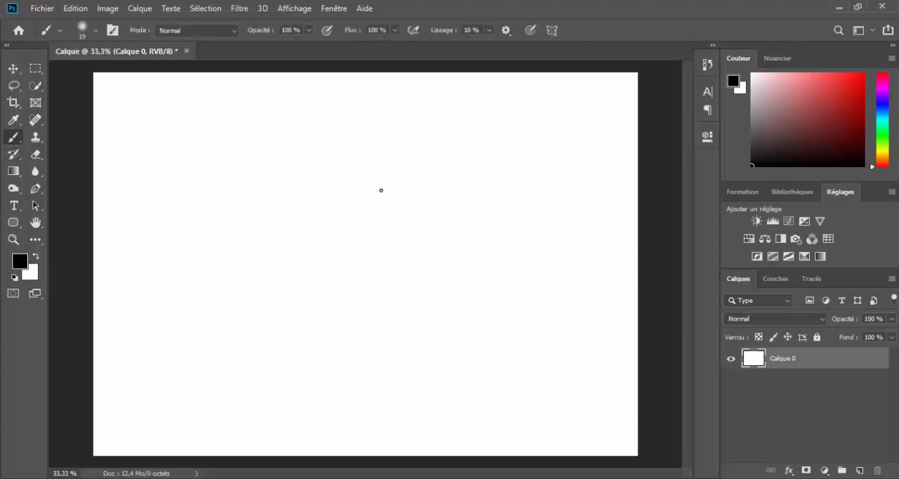
mouse_move(274, 237)
left_mouse_down()
mouse_move(276, 178)
mouse_move(308, 145)
mouse_move(340, 137)
left_mouse_up()
mouse_move(343, 137)
left_mouse_down()
mouse_move(395, 146)
mouse_move(430, 168)
mouse_move(450, 247)
left_mouse_up()
left_click_drag(267, 241, 284, 247)
mouse_move(317, 203)
left_mouse_down()
mouse_move(357, 188)
mouse_move(407, 200)
mouse_move(449, 251)
left_mouse_up()
mouse_move(299, 210)
left_mouse_down()
mouse_move(316, 204)
mouse_move(299, 238)
mouse_move(281, 252)
mouse_move(367, 297)
left_mouse_up()
mouse_move(456, 254)
left_mouse_down()
mouse_move(448, 266)
mouse_move(331, 294)
left_mouse_up()
Step: Paint the closed eyes, nose and mouth, add a few marks in the hair, and close the gap in the head outline
left_click_drag(325, 244, 417, 231)
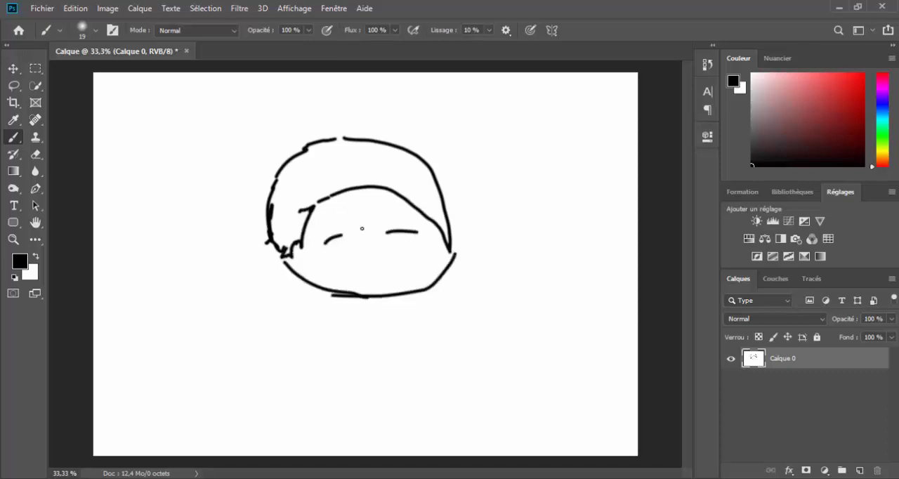
mouse_move(358, 251)
left_mouse_down()
mouse_move(375, 257)
mouse_move(378, 272)
left_mouse_up()
left_click(325, 172)
left_click(311, 182)
left_click(420, 191)
left_click_drag(350, 163, 360, 162)
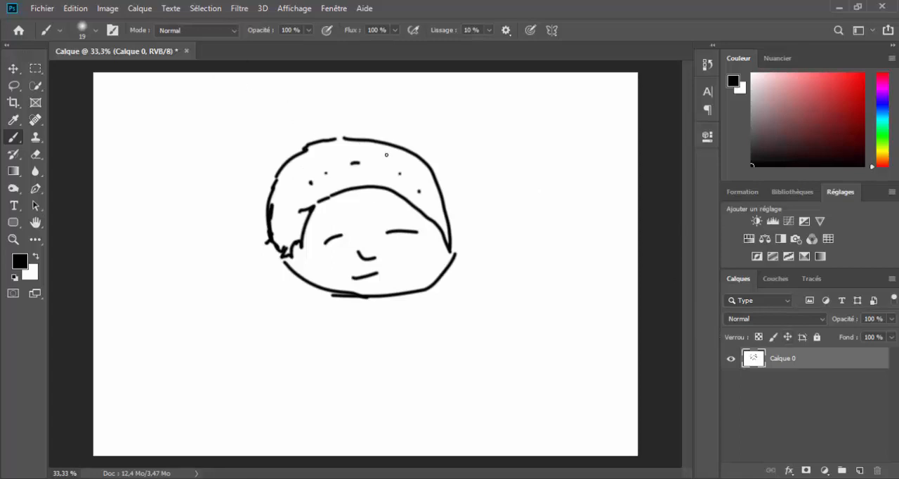
mouse_move(333, 140)
left_mouse_down()
mouse_move(344, 138)
mouse_move(332, 139)
left_mouse_up()
Step: Add a new layer above the drawing and fill the hair area with small black brush dots and dashes on it
left_click(860, 470)
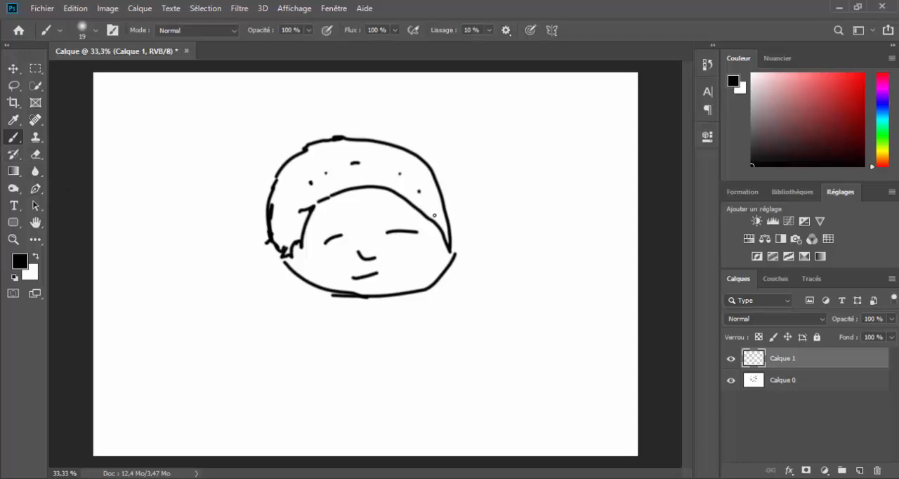
left_click_drag(436, 212, 439, 216)
left_click(426, 202)
left_click_drag(425, 187, 337, 176)
left_click(331, 187)
left_click_drag(375, 177, 367, 181)
left_click(326, 187)
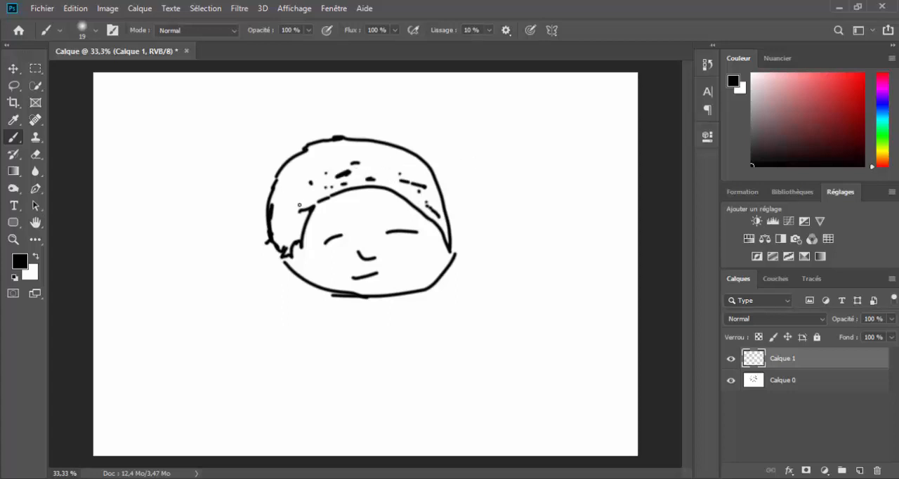
left_click(289, 209)
left_click(286, 236)
left_click(292, 219)
mouse_move(285, 193)
left_mouse_down()
mouse_move(299, 191)
mouse_move(286, 179)
left_mouse_up()
left_click(300, 163)
left_click(287, 202)
mouse_move(356, 154)
left_mouse_down()
mouse_move(345, 156)
mouse_move(399, 156)
left_mouse_up()
left_click(312, 174)
left_click(411, 164)
mouse_move(353, 167)
left_mouse_down()
mouse_move(398, 173)
mouse_move(368, 156)
left_mouse_up()
left_click(311, 162)
left_click(318, 156)
left_click(389, 178)
left_click(325, 161)
left_click(286, 235)
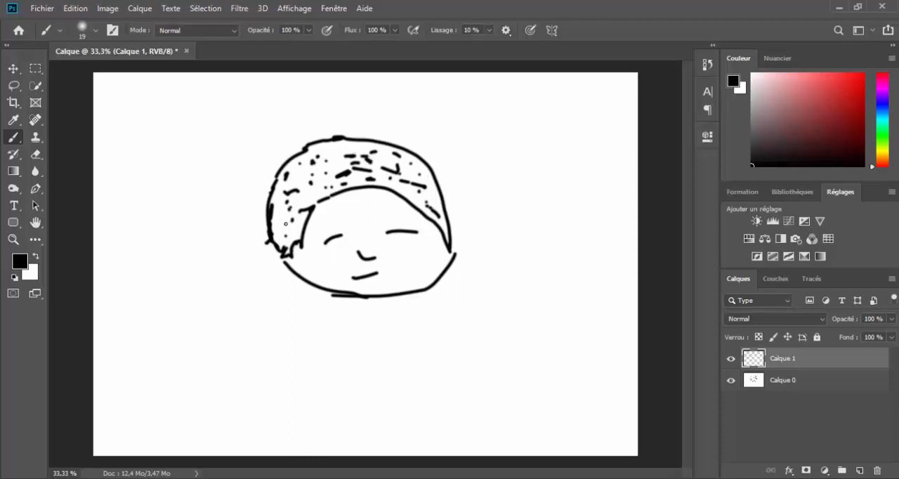
left_click(283, 234)
left_click(286, 221)
left_click(285, 212)
left_click(321, 163)
left_click(292, 198)
left_click_drag(307, 185, 311, 182)
left_click_drag(333, 175, 340, 173)
left_click(366, 168)
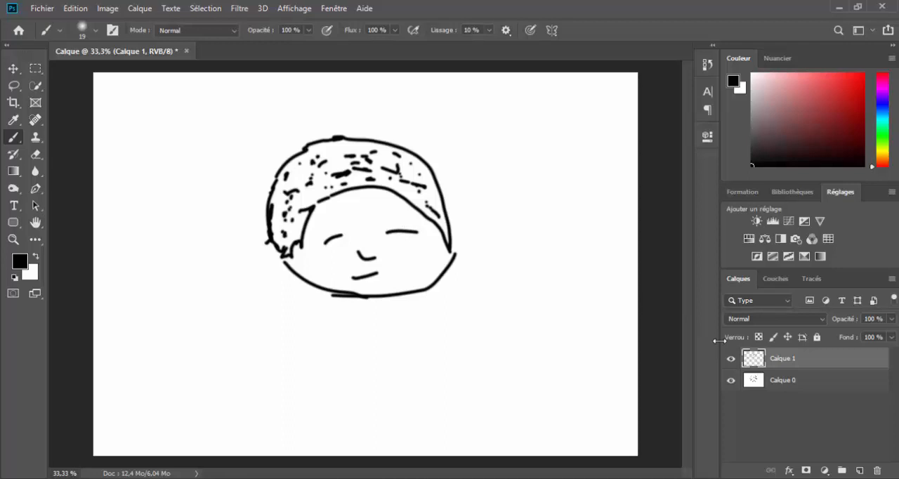
Step: Toggle the visibility of Calque 1 off and on twice to compare the drawing with and without the hair marks
left_click(731, 360)
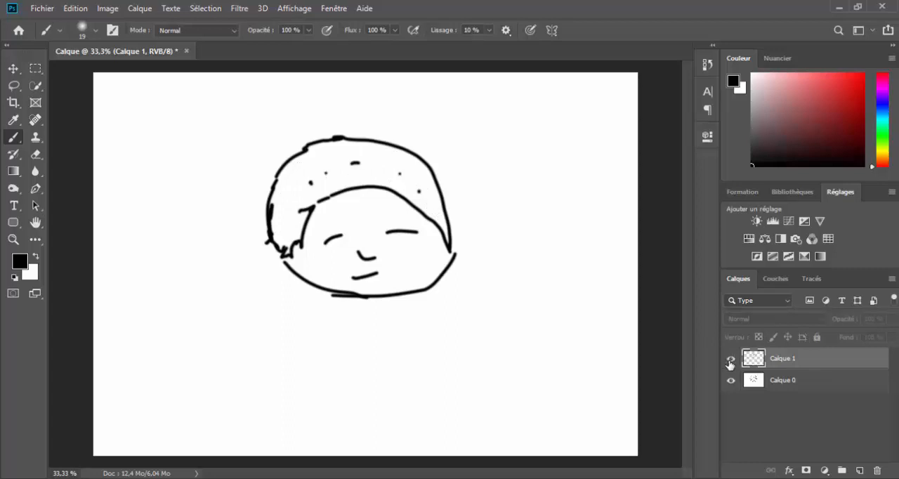
left_click(731, 359)
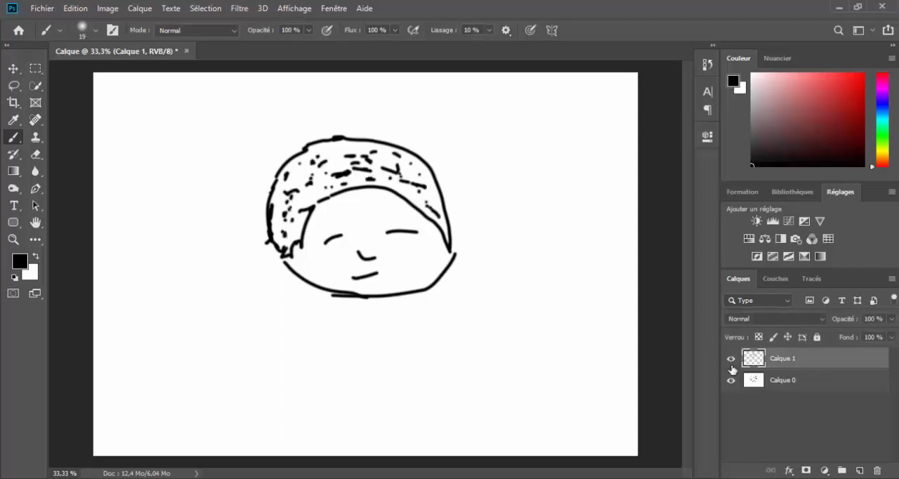
left_click(731, 360)
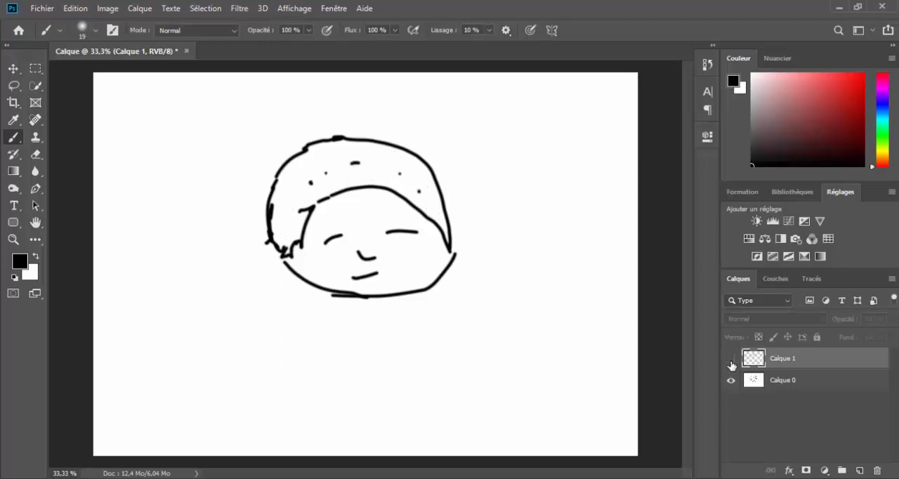
left_click(731, 359)
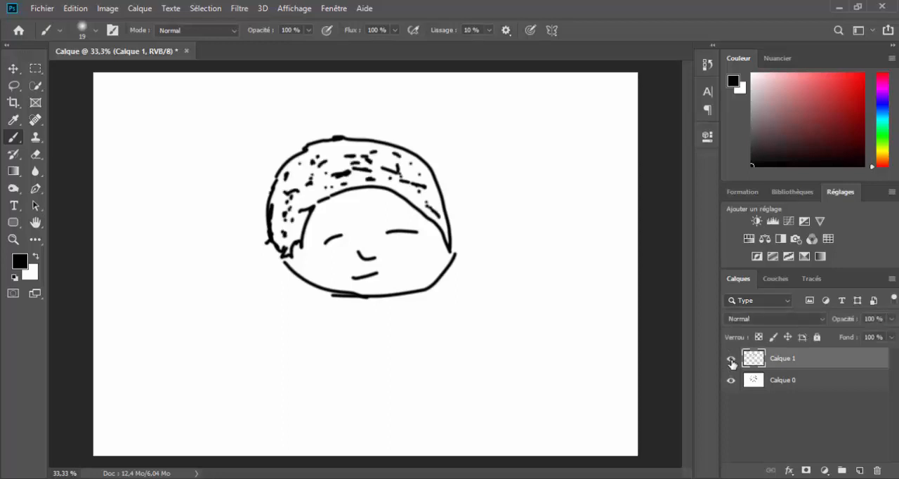
Step: Hide and show the hair-mark layer two more times to see what it contributes to the drawing
left_click(731, 359)
left_click(730, 361)
left_click(732, 360)
left_click(731, 360)
Step: Add a point text reading "Bonjour" in the empty area above and left of the head
left_click(13, 206)
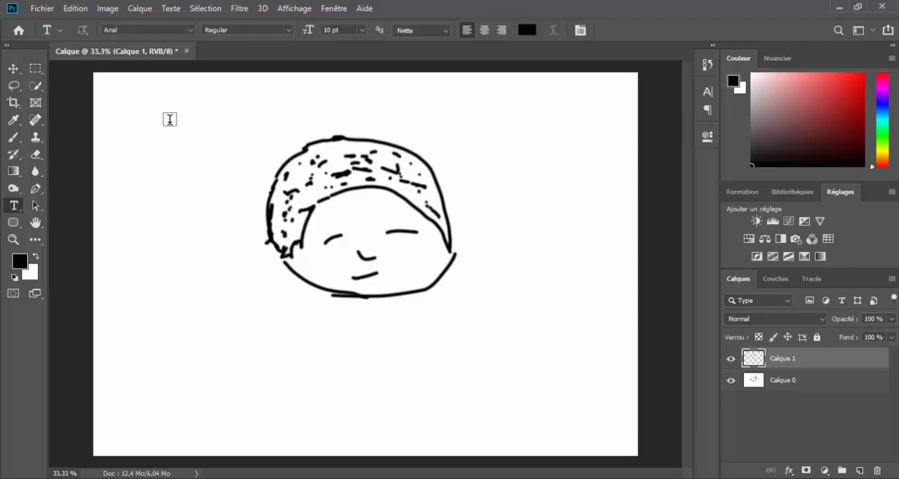
left_click(171, 130)
key("Left")
key("Right")
key("Right")
key("Right")
key("Right")
key("Right")
key("Right")
key("Right")
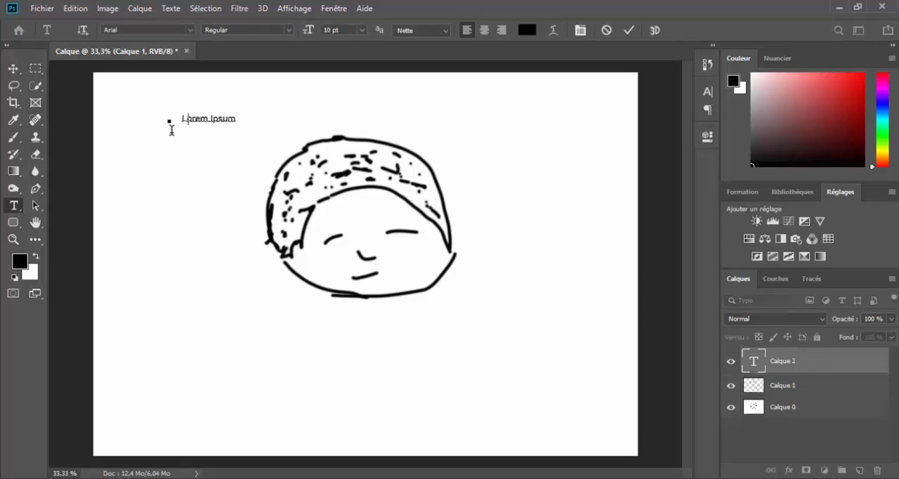
type("Bonjour")
Step: Set the whole "Bonjour" text to 24 pt and move it so that it sits above the head
left_click_drag(180, 116, 235, 110)
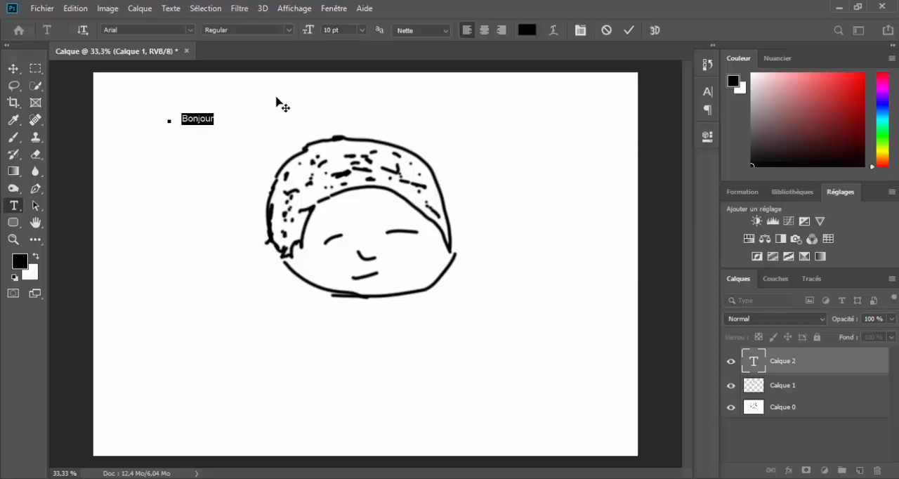
left_click(362, 30)
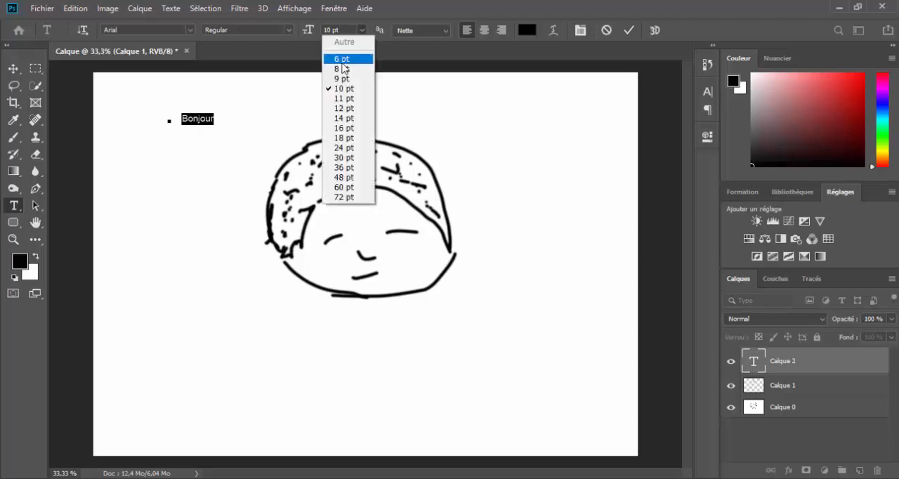
left_click(343, 147)
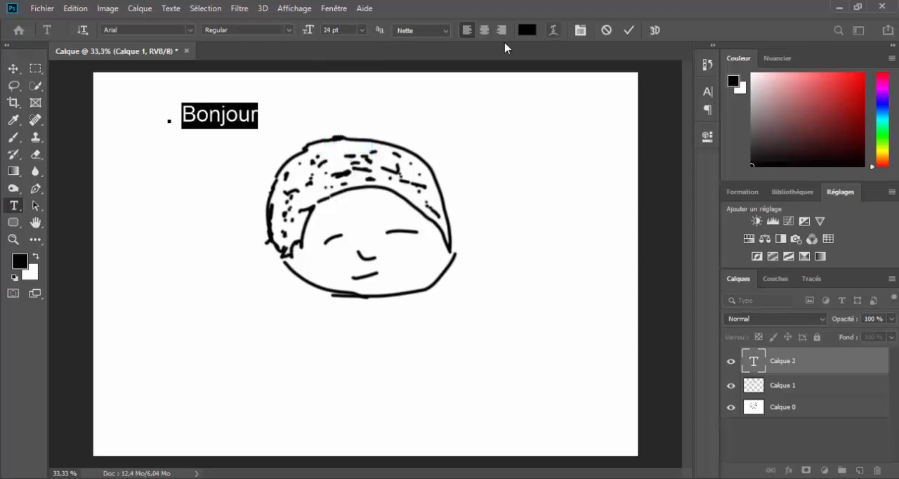
left_click(628, 30)
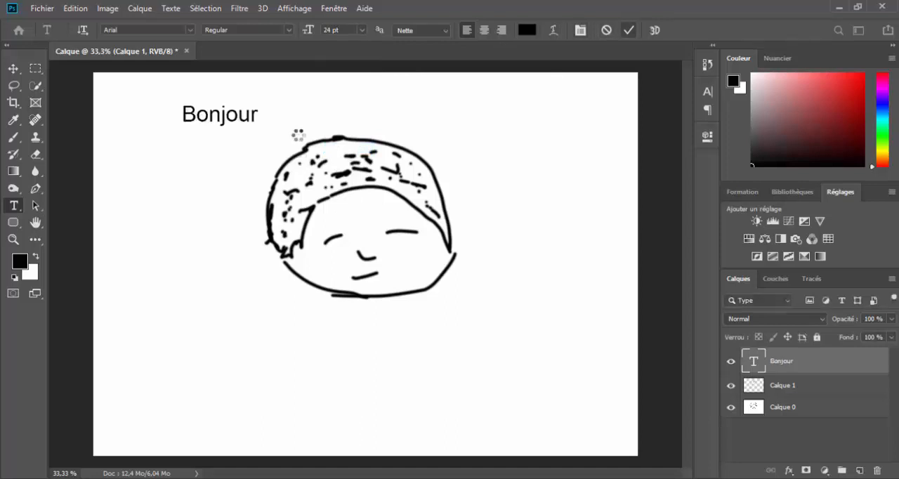
left_click(14, 68)
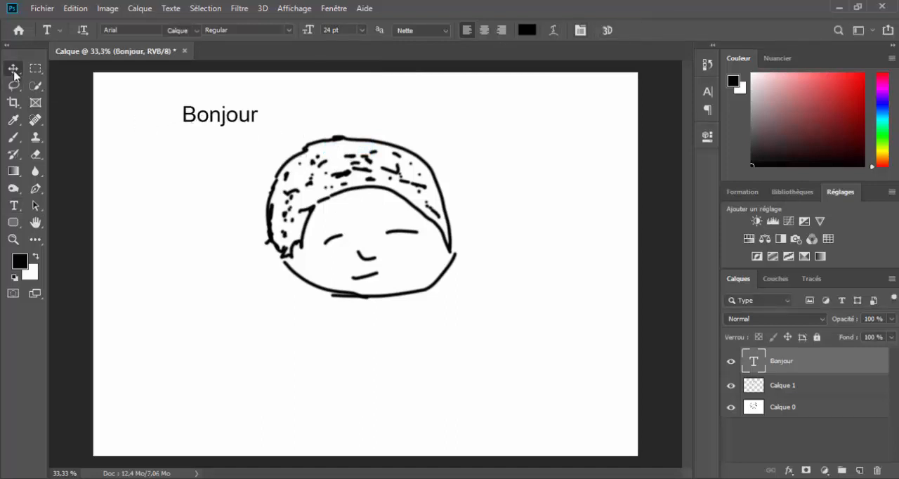
left_click_drag(257, 118, 363, 123)
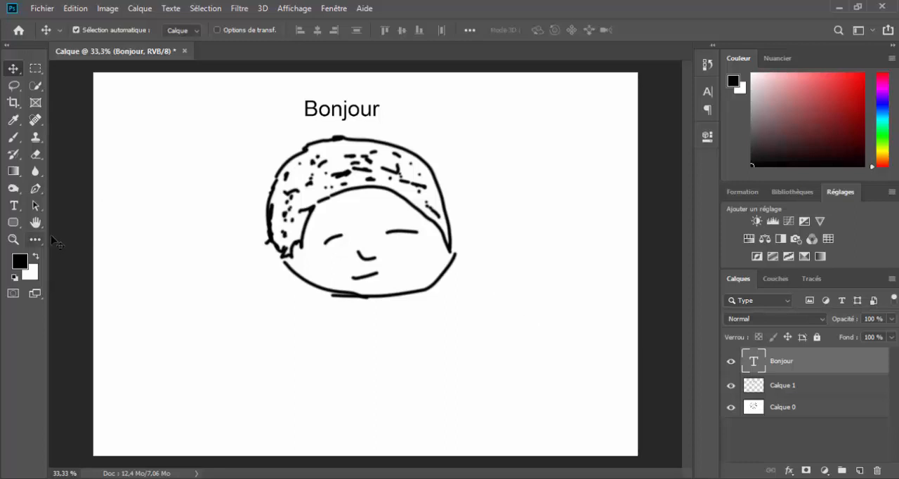
Step: Draw a black rectangle shape of about 603 × 519 px to the upper right of the head
left_click(13, 222)
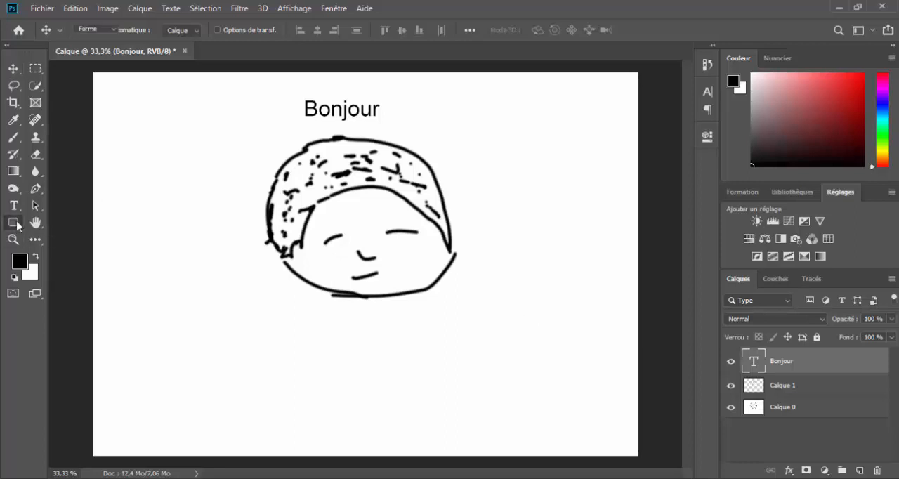
left_click(67, 223)
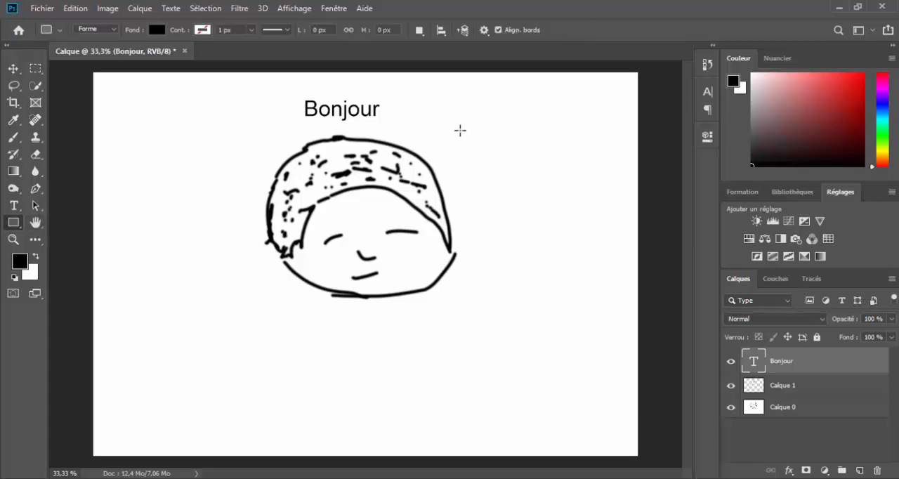
left_click_drag(485, 119, 612, 223)
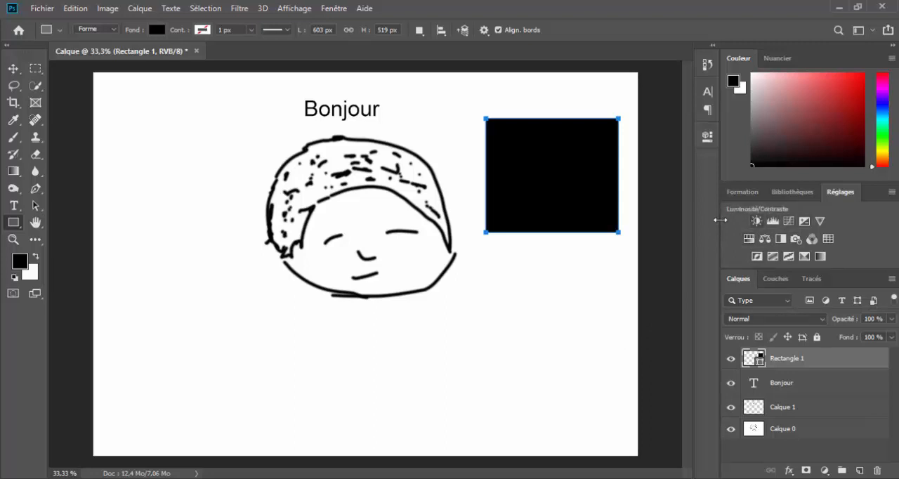
Step: Add a Brightness/Contrast adjustment layer above the rectangle and raise its brightness to about 106
left_click(756, 221)
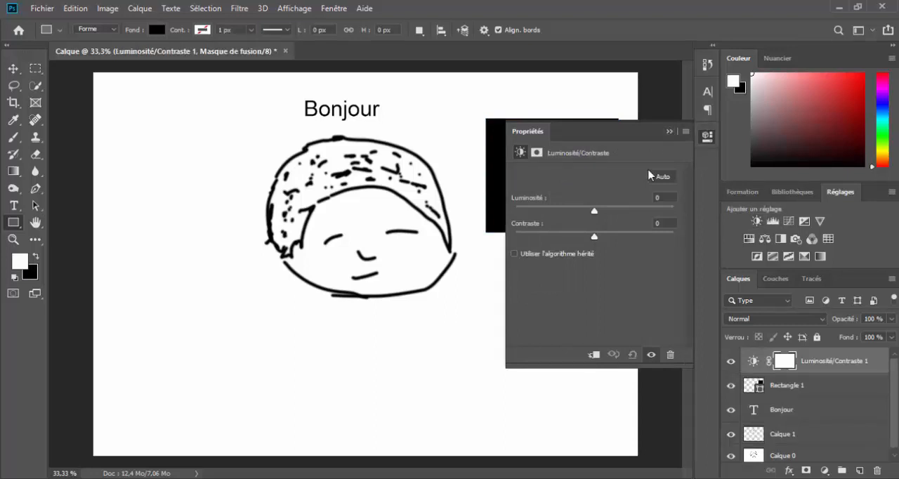
left_click_drag(594, 210, 635, 210)
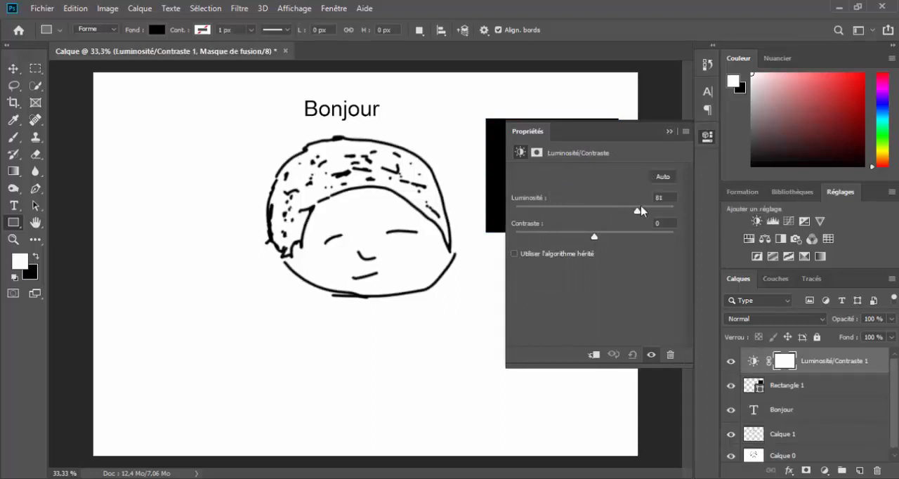
mouse_move(578, 217)
left_mouse_down()
mouse_move(542, 217)
mouse_move(651, 212)
left_mouse_up()
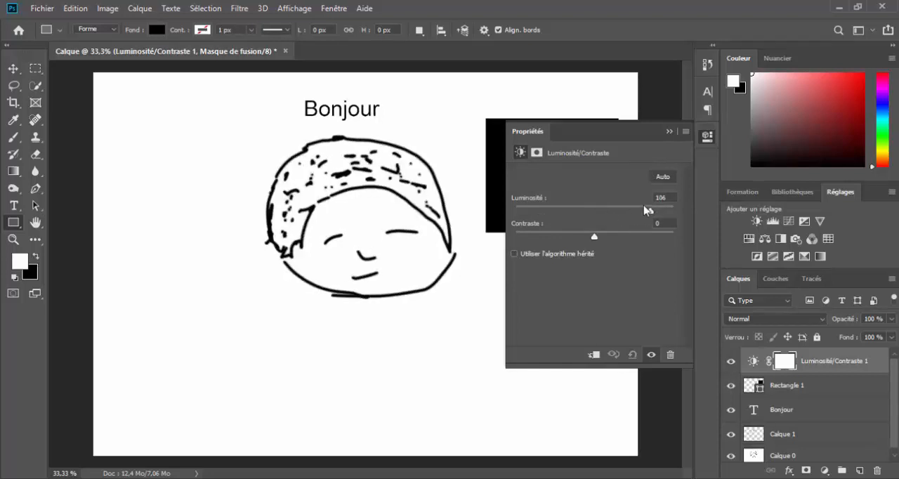
left_click(669, 132)
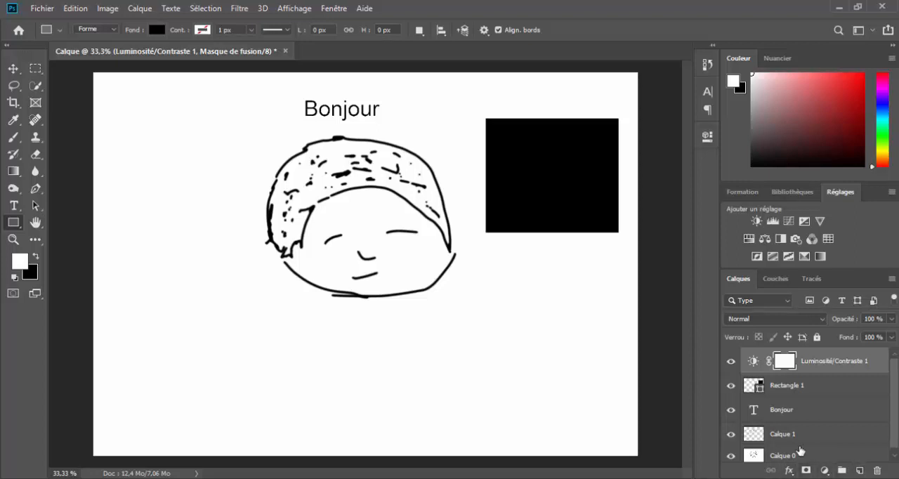
Step: Add a solid colour fill layer at the head of the layer stack using red ff0000
left_click(824, 470)
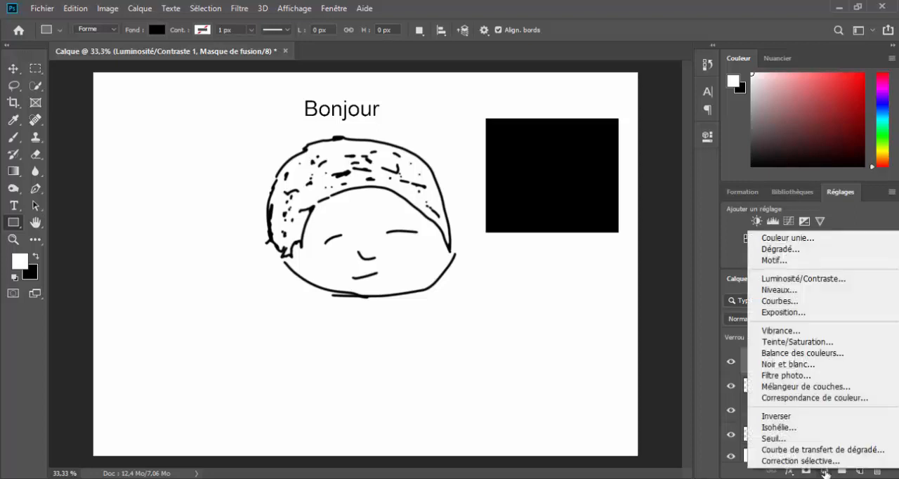
left_click(824, 470)
left_click(825, 471)
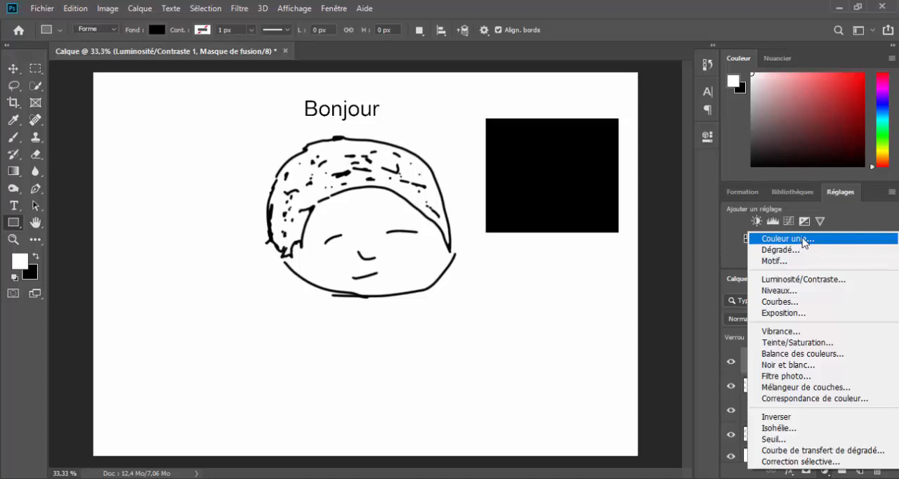
left_click(804, 241)
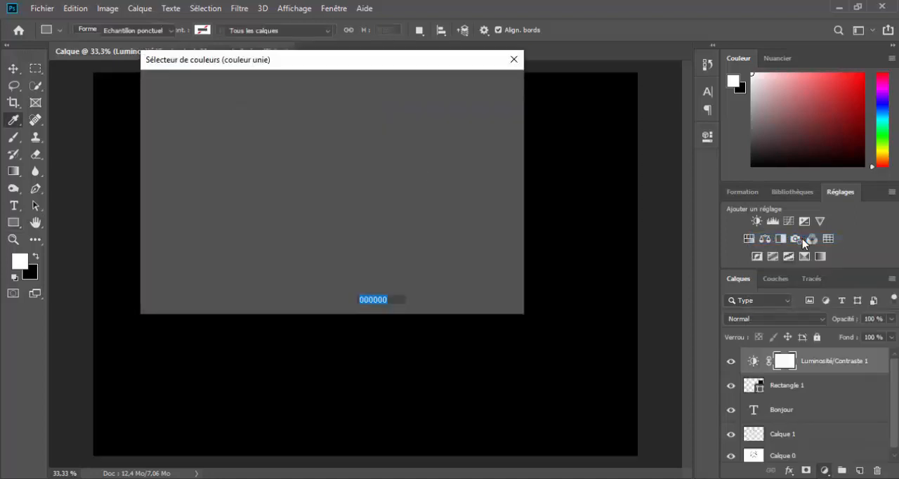
type("ff0000")
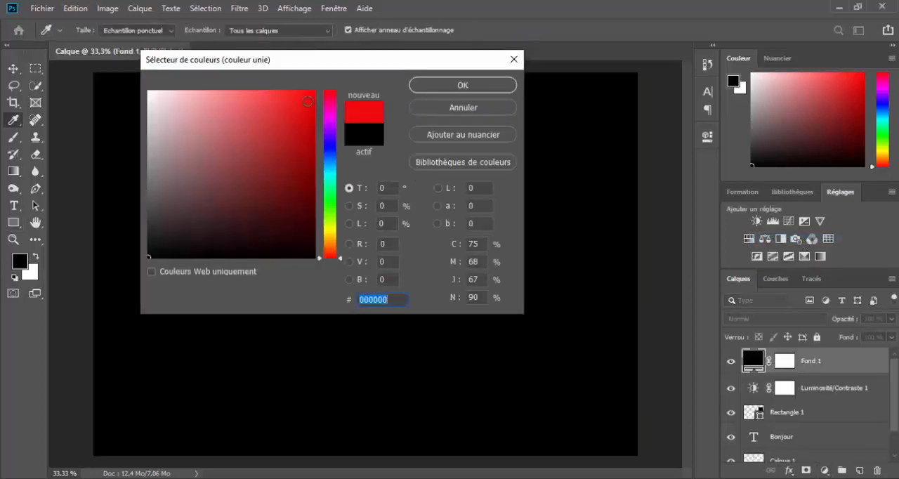
left_click(449, 85)
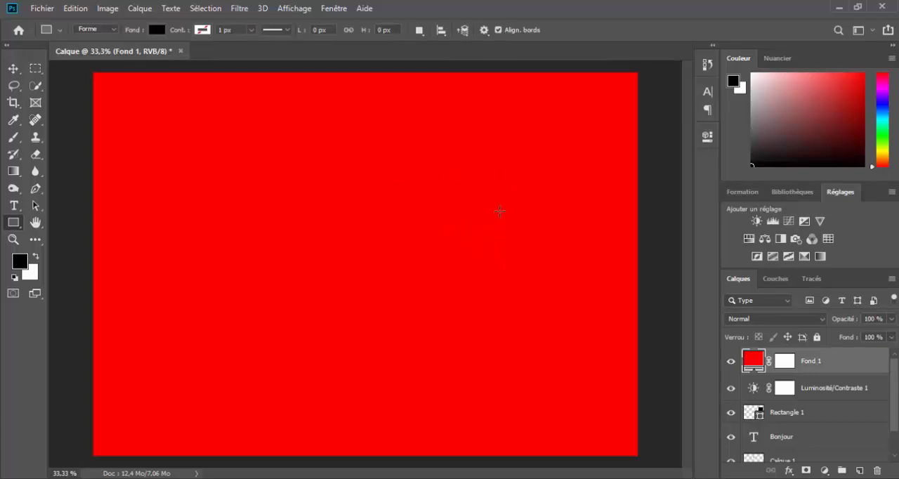
Step: Move the red fill layer Fond 1 down the stack to between Calque 1 and Calque 0
left_click(13, 68)
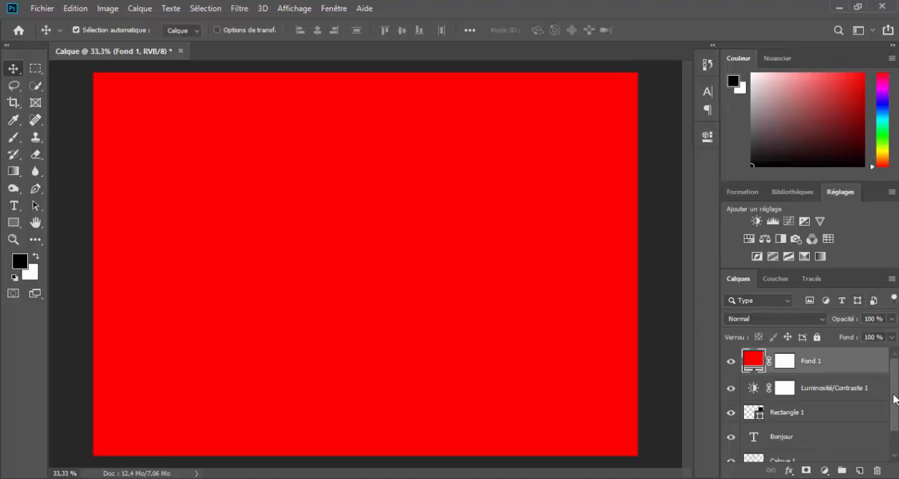
left_click_drag(894, 399, 892, 425)
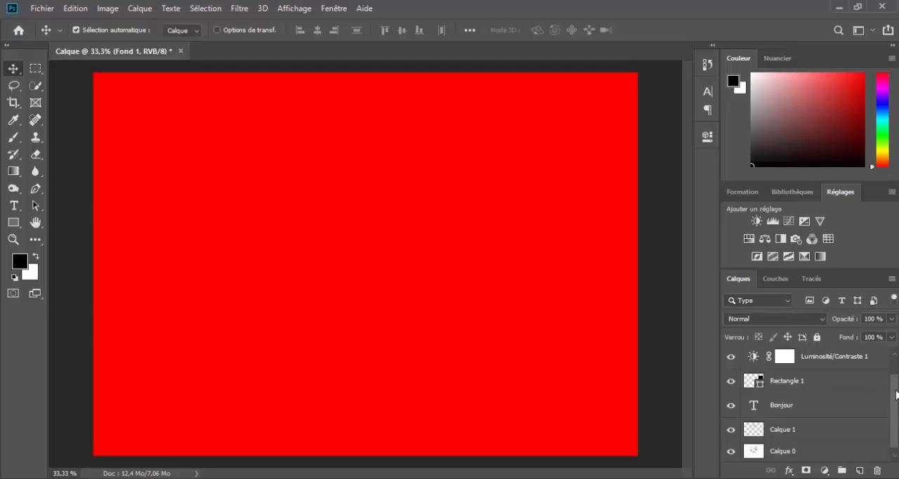
scroll(891, 378, "up", 2)
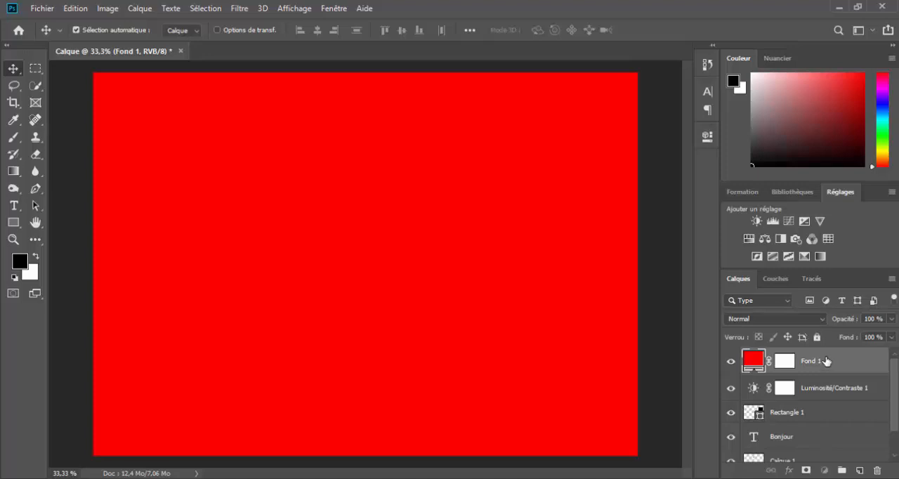
mouse_move(827, 363)
left_mouse_down()
mouse_move(816, 464)
mouse_move(827, 460)
mouse_move(816, 441)
mouse_move(823, 440)
left_mouse_up()
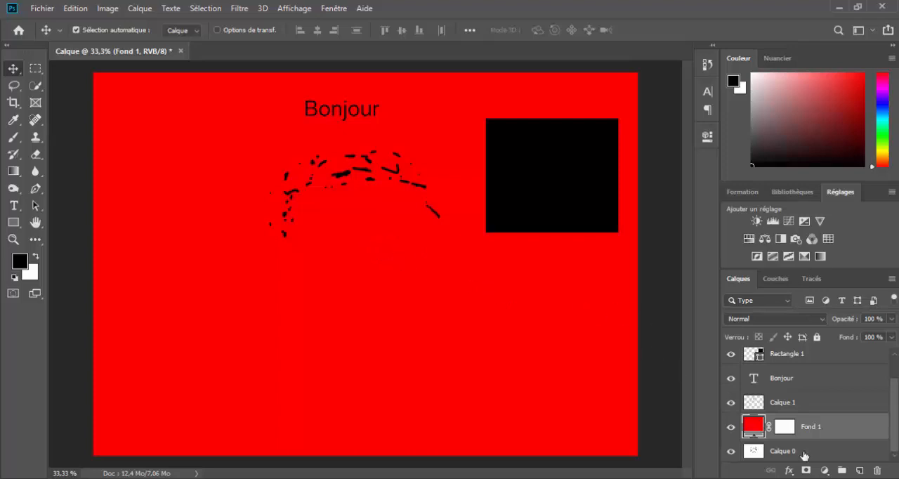
Step: Place Calque 0 above the red fill layer, and return the fill layer to its place above Calque 0
left_click_drag(804, 455, 798, 412)
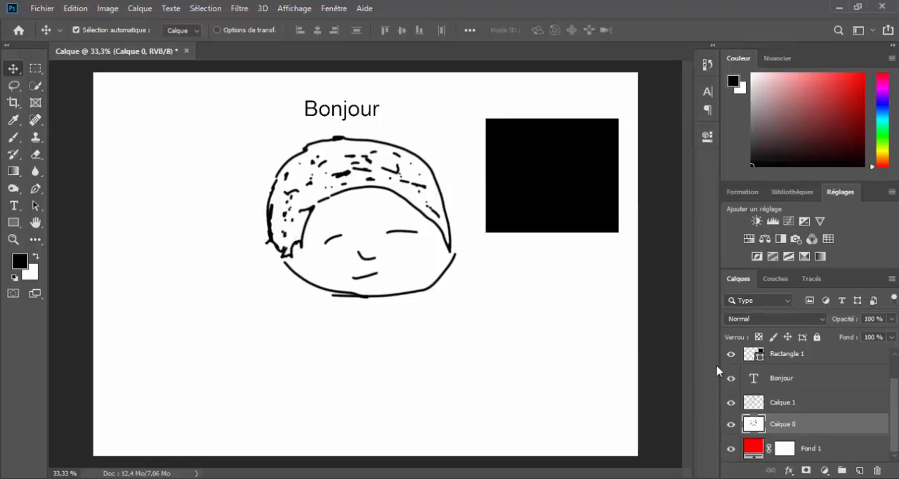
left_click_drag(821, 452, 823, 415)
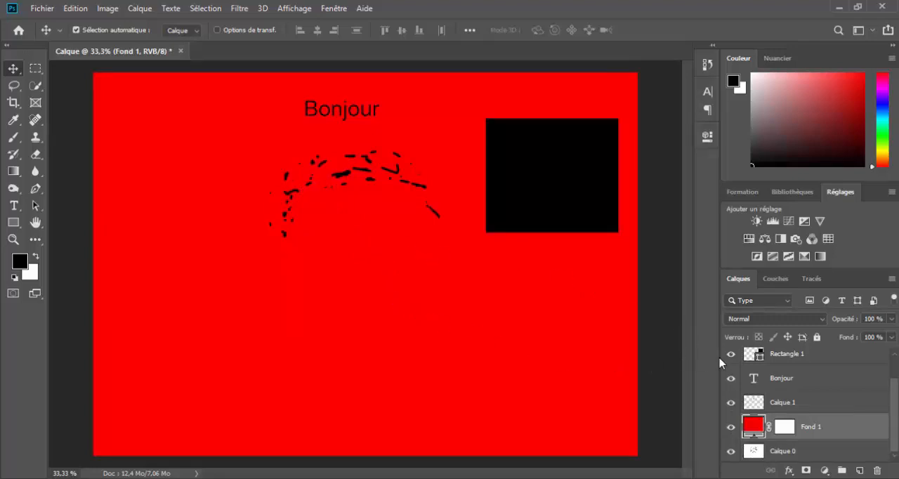
Step: Hide the red fill layer to view Calque 0 beneath it, and show the fill layer again
left_click(730, 426)
left_click(757, 453)
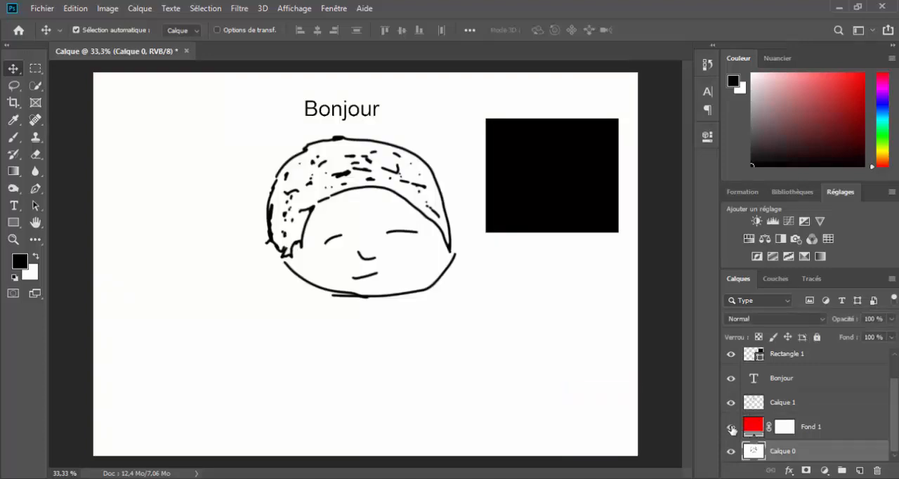
left_click(731, 426)
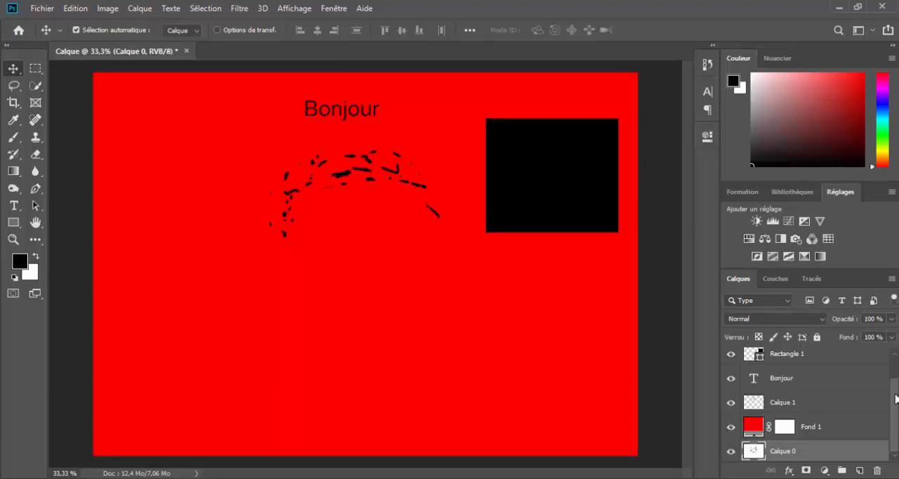
Step: Select the red fill layer Fond 1 and lower its opacity to 59 %
scroll(896, 399, "up", 2)
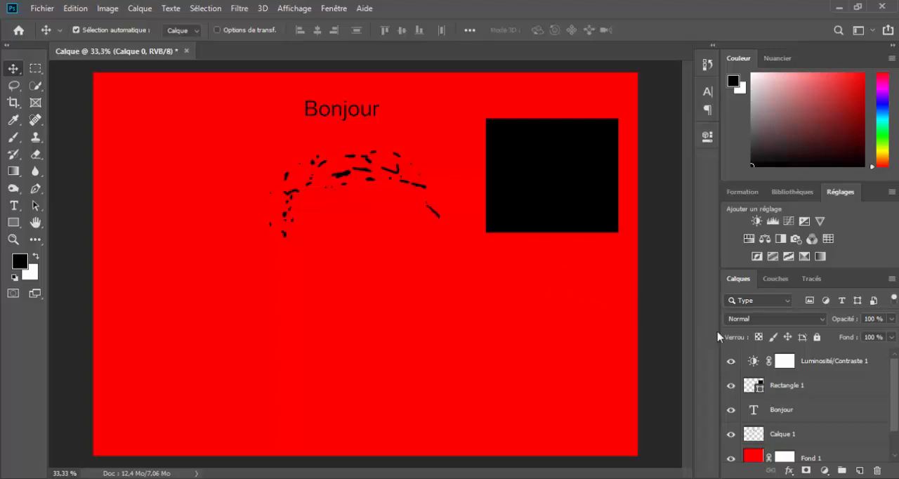
left_click_drag(896, 428, 892, 437)
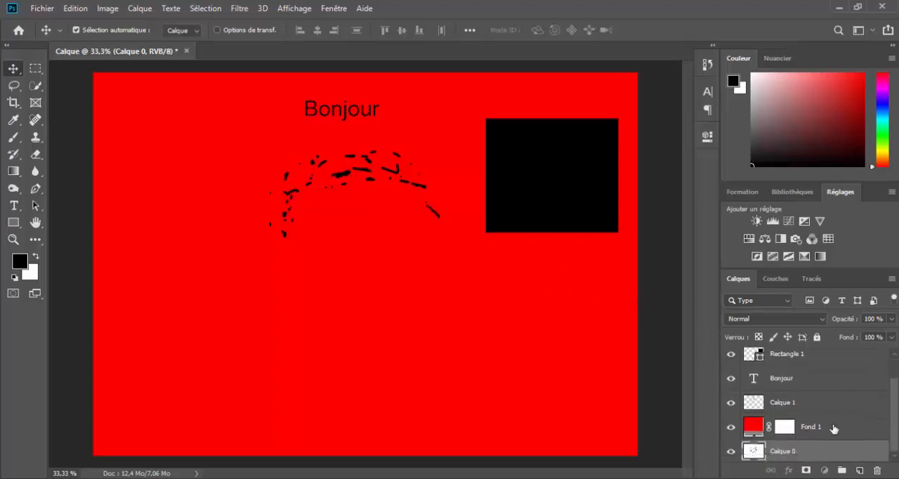
left_click(833, 427)
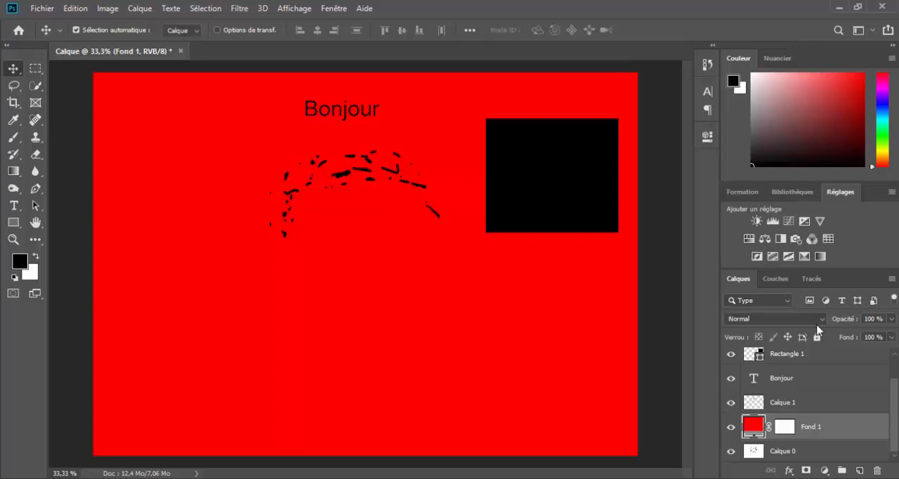
left_click(858, 318)
left_click(891, 319)
mouse_move(891, 335)
left_mouse_down()
mouse_move(848, 334)
mouse_move(897, 344)
left_mouse_up()
left_click_drag(846, 320, 810, 322)
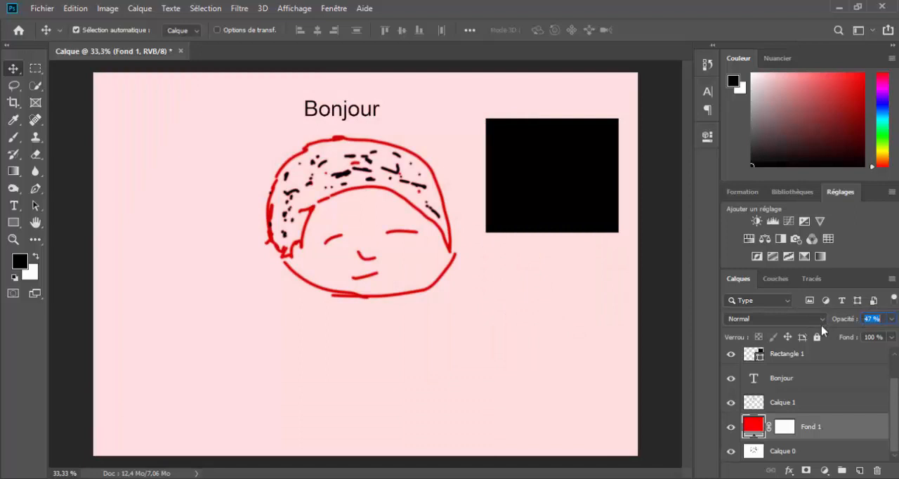
left_click_drag(841, 324, 849, 324)
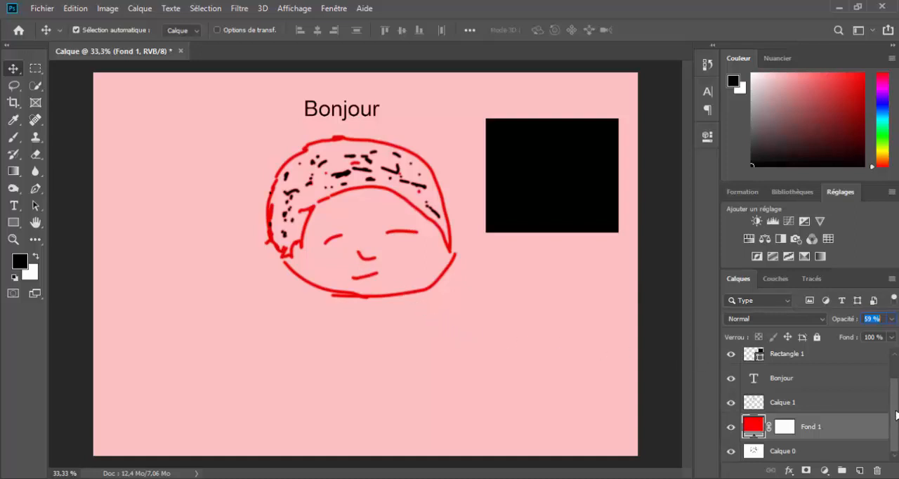
left_click_drag(896, 408, 898, 384)
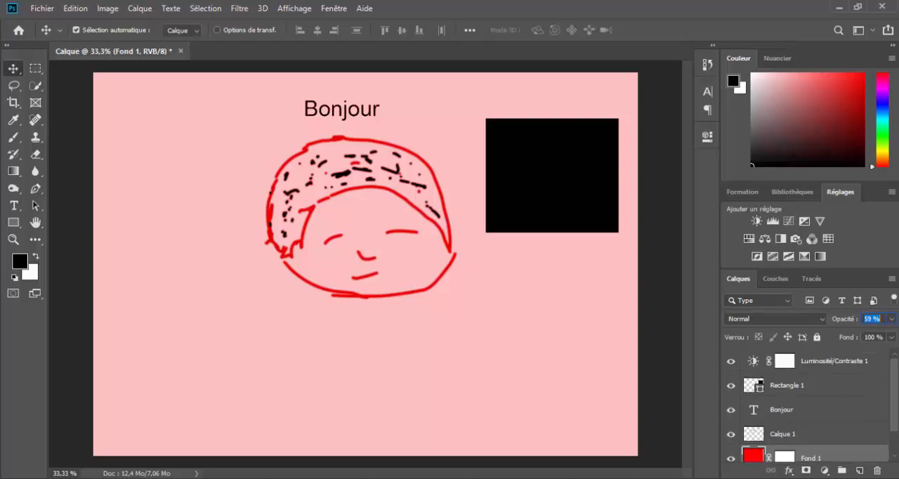